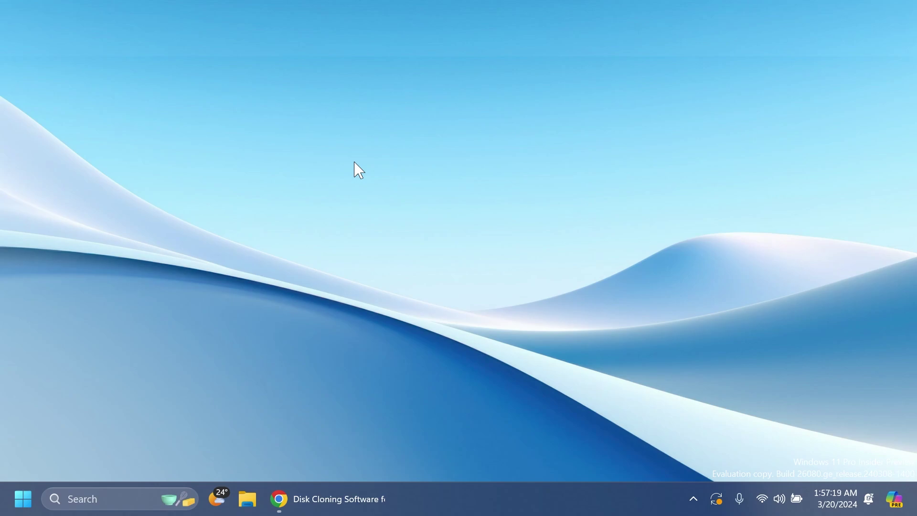
Download the EaseUS Disk Copy free trial from its web page and dismiss the download-guide popup
click(328, 499)
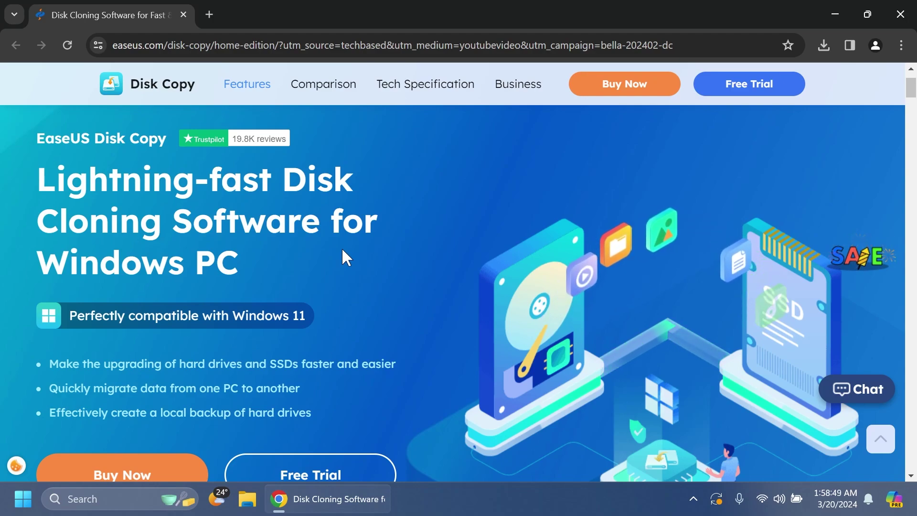
scroll(319, 327, down, 1)
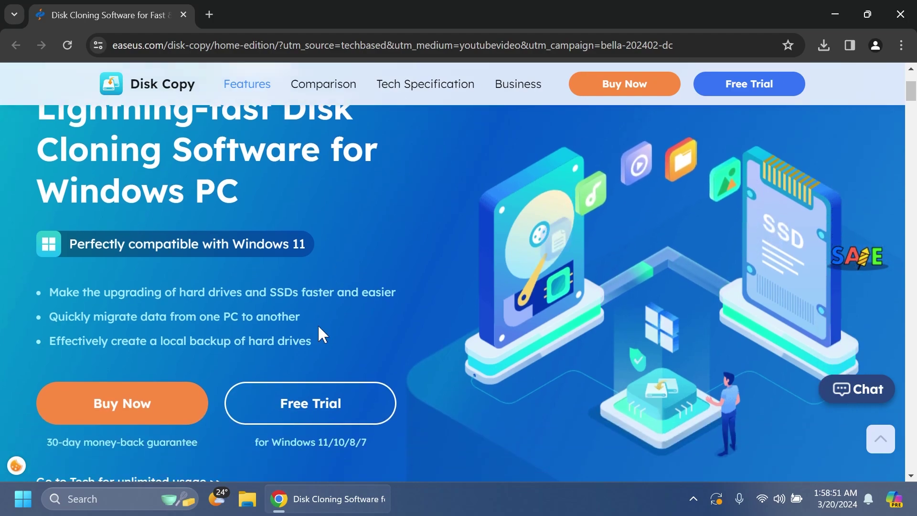
click(302, 404)
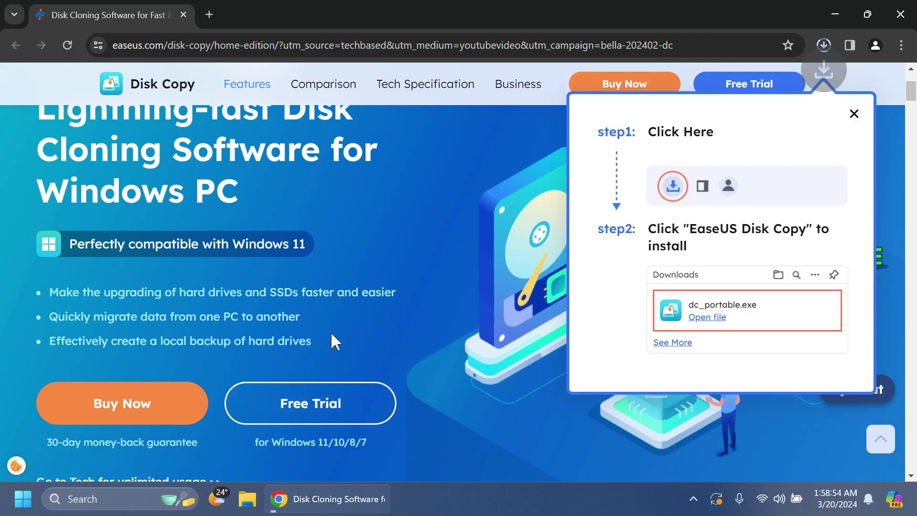
click(854, 113)
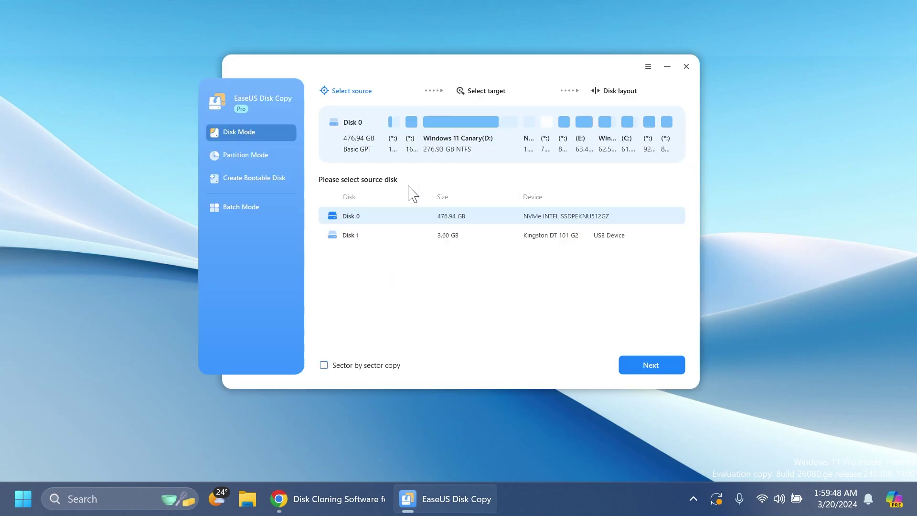
Reposition the Disk Copy window and browse Partition Mode, Create Bootable Disk and Batch Mode, ending on Disk Mode
drag(473, 66, 450, 73)
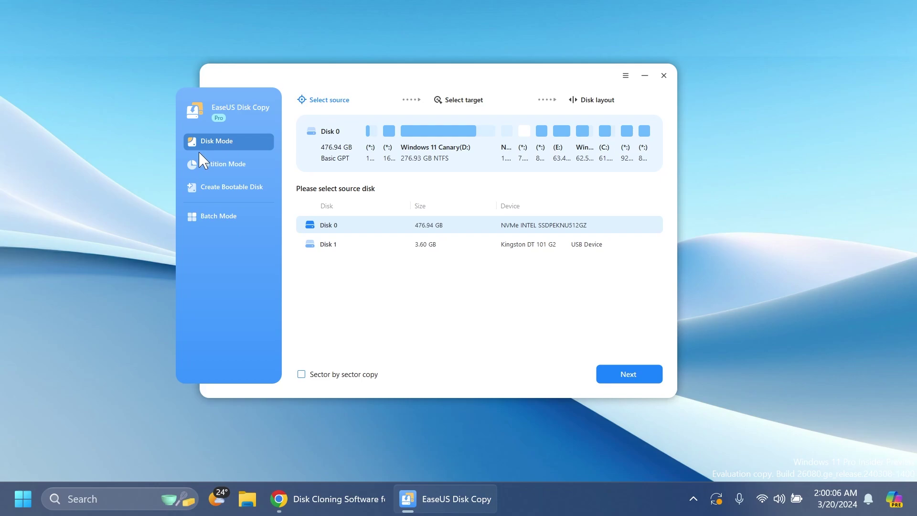
click(219, 169)
click(215, 190)
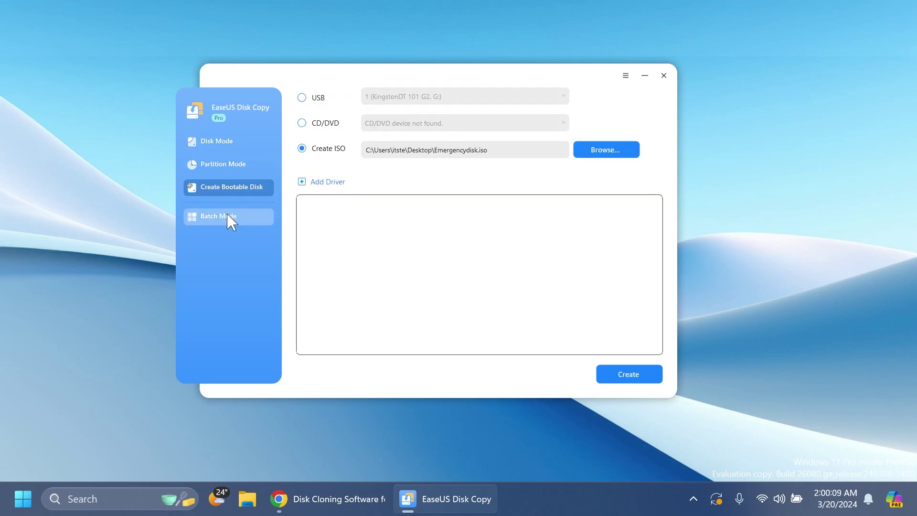
click(229, 217)
click(225, 142)
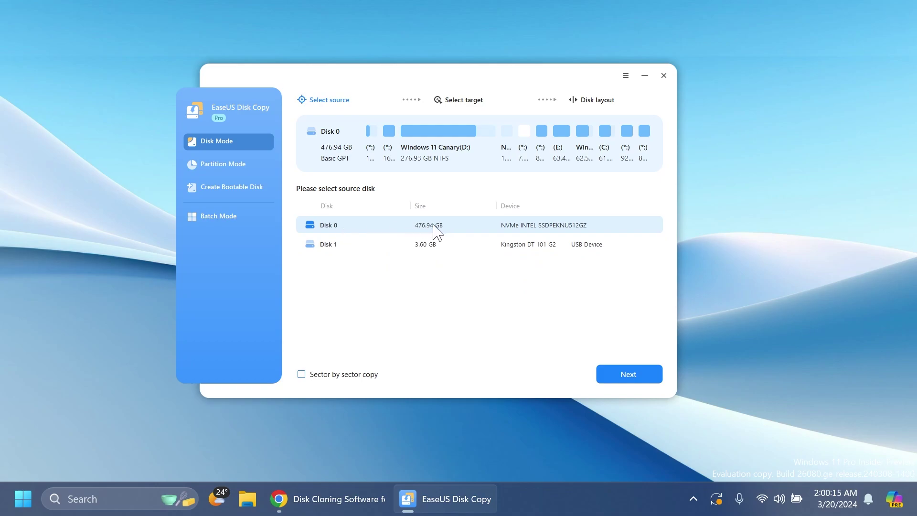
Preview the Disk 1 and Disk 0 layouts, then browse the partition list and bootable disk options
click(380, 245)
click(400, 225)
click(237, 167)
scroll(422, 287, down, 5)
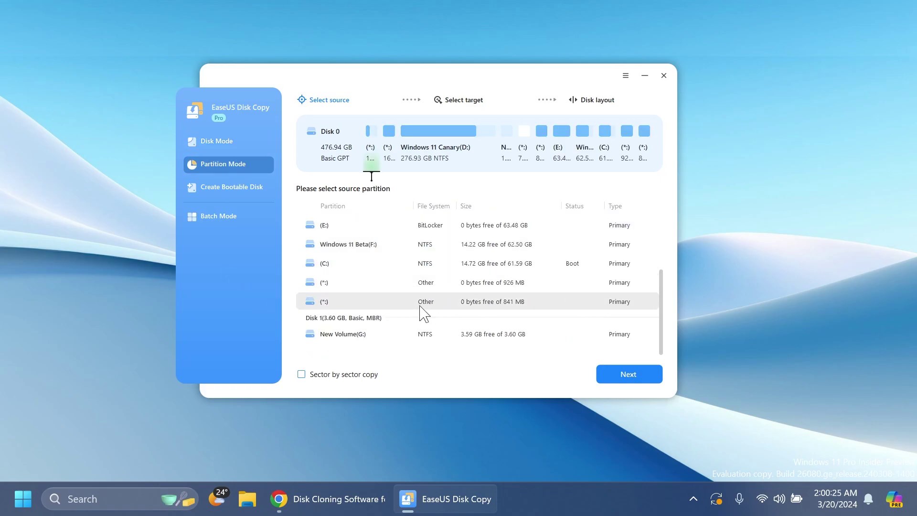
scroll(422, 313, up, 5)
scroll(411, 277, down, 5)
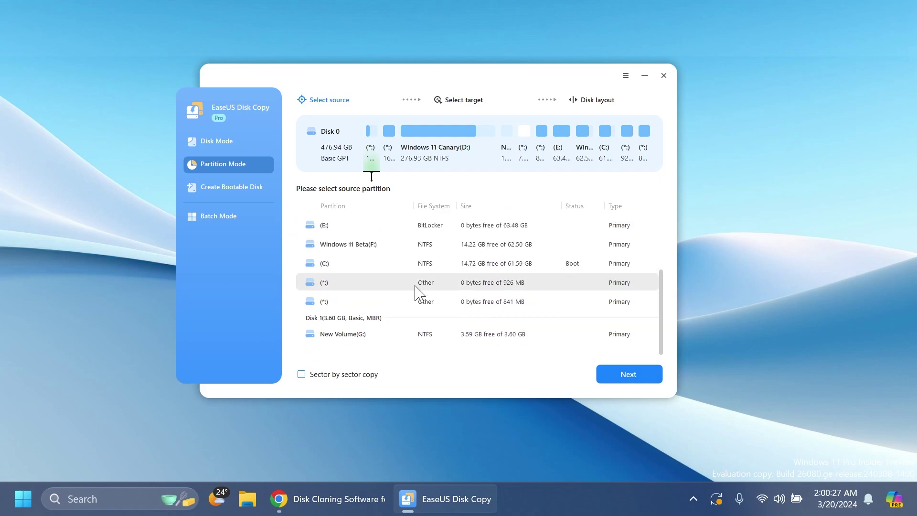
click(232, 186)
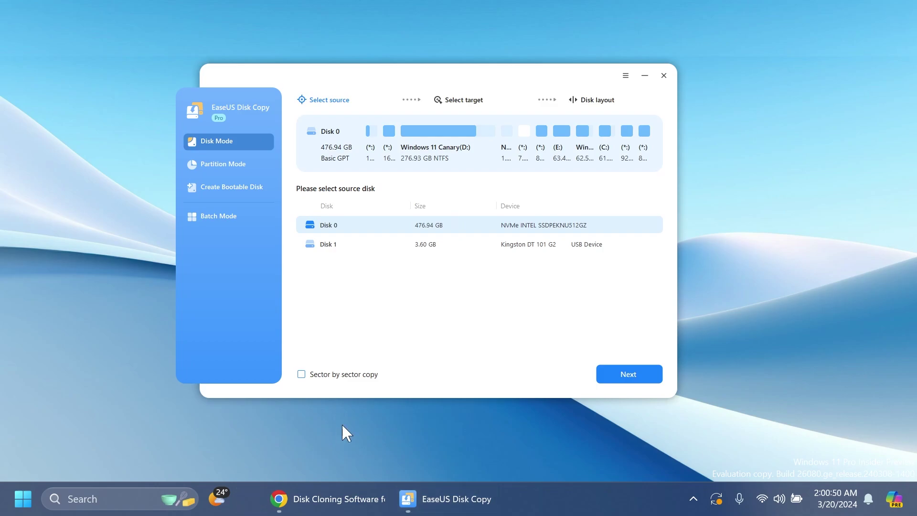
key(super+e)
scroll(180, 303, down, 3)
click(180, 308)
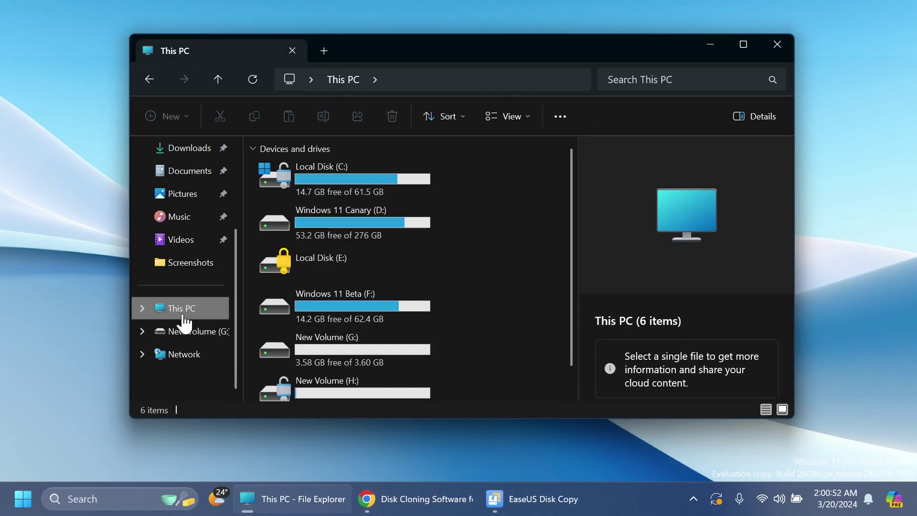
scroll(392, 374, down, 1)
double_click(334, 382)
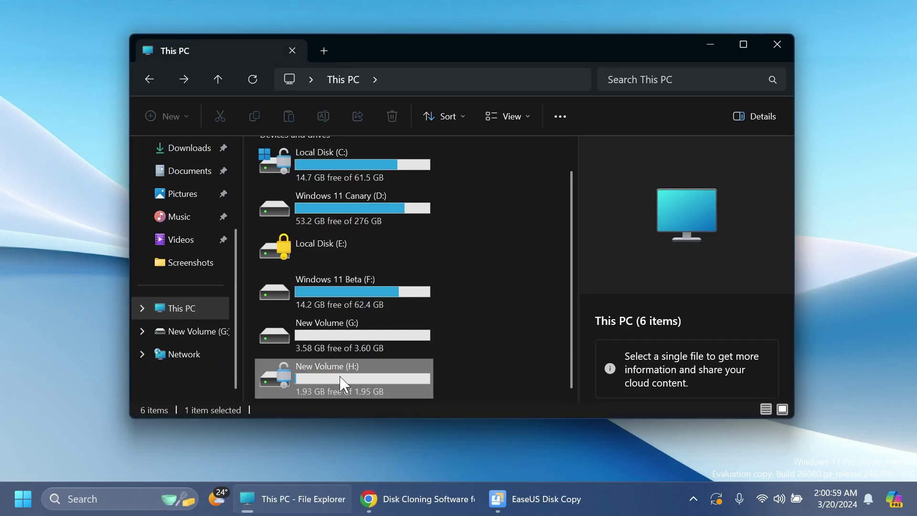
drag(262, 260, 432, 142)
double_click(280, 188)
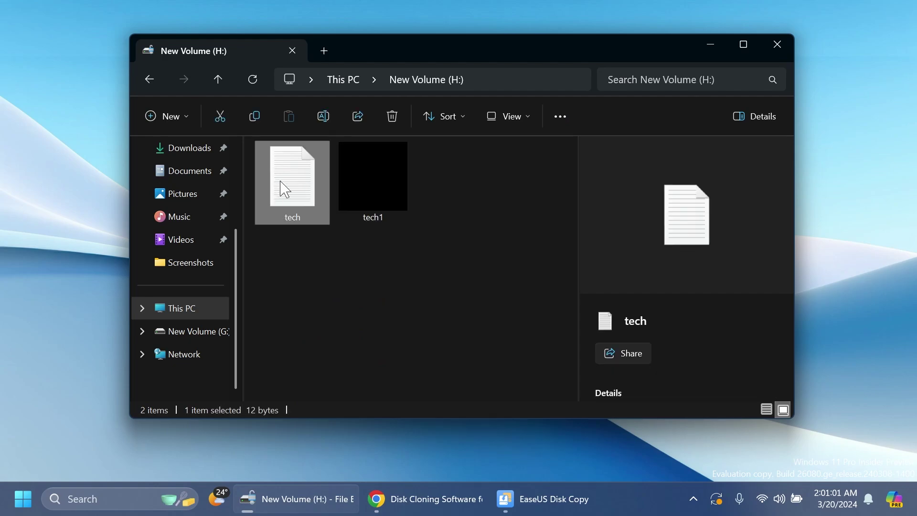
click(764, 69)
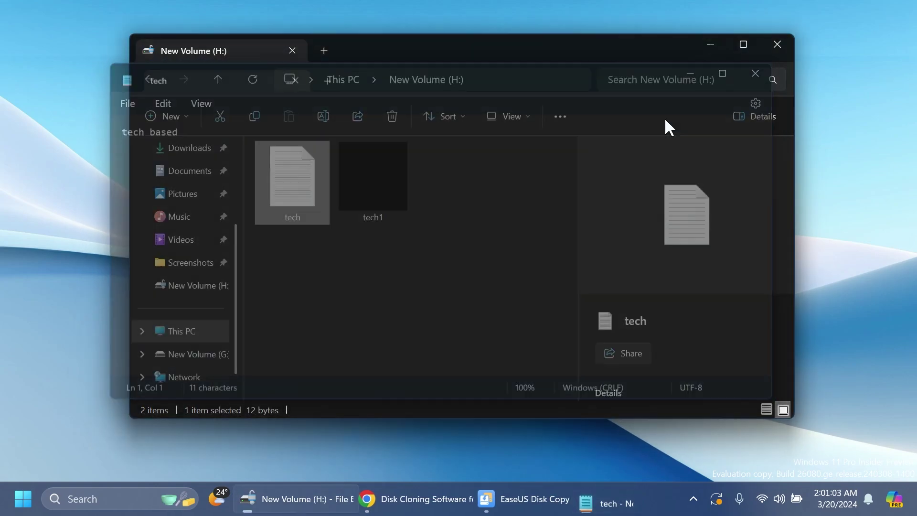
double_click(405, 221)
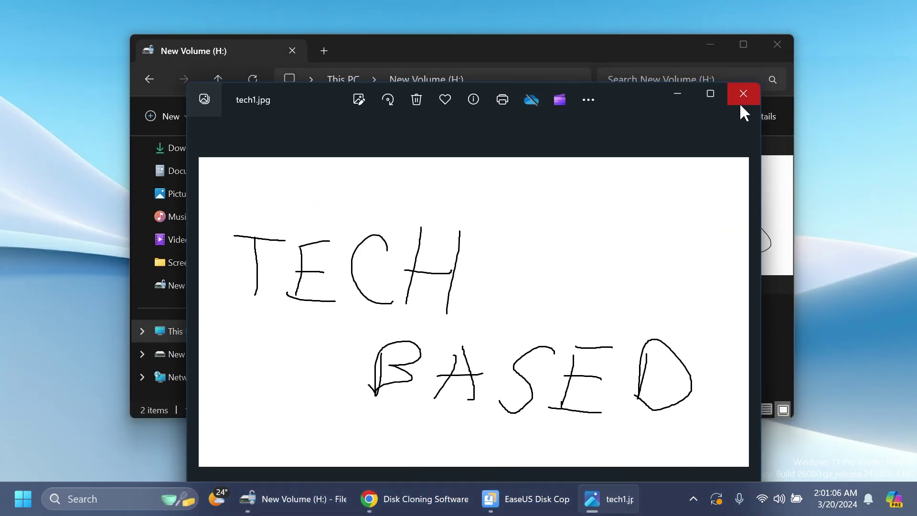
click(740, 95)
click(384, 256)
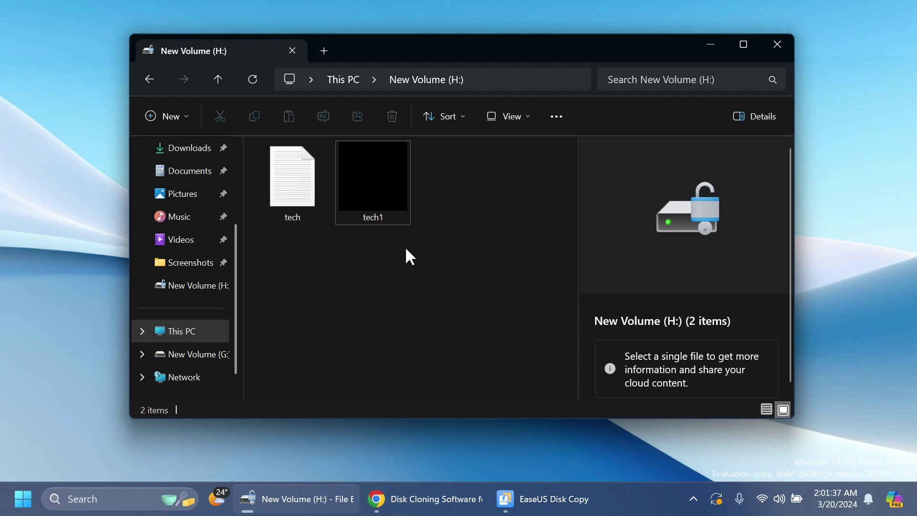
click(771, 54)
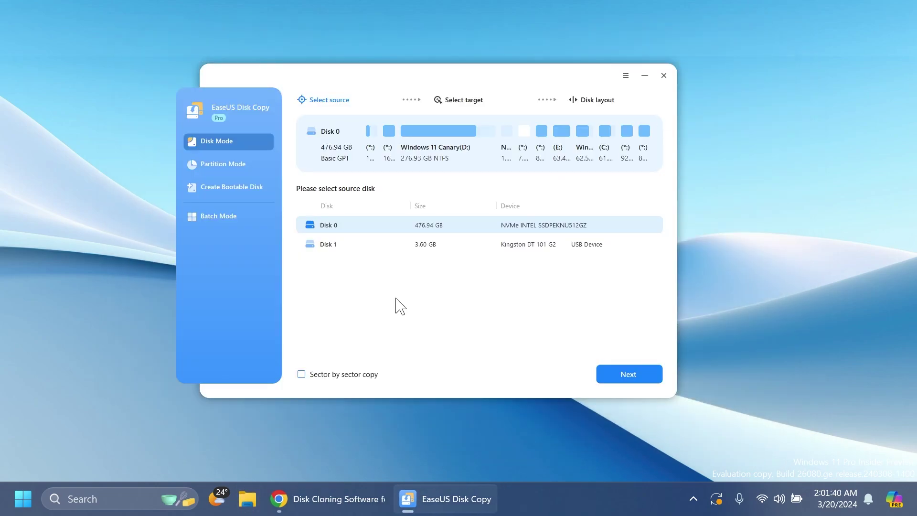
In Partition Mode, choose New Volume(H:) as source and New Volume(G:) on USB Disk 1 as target
click(212, 166)
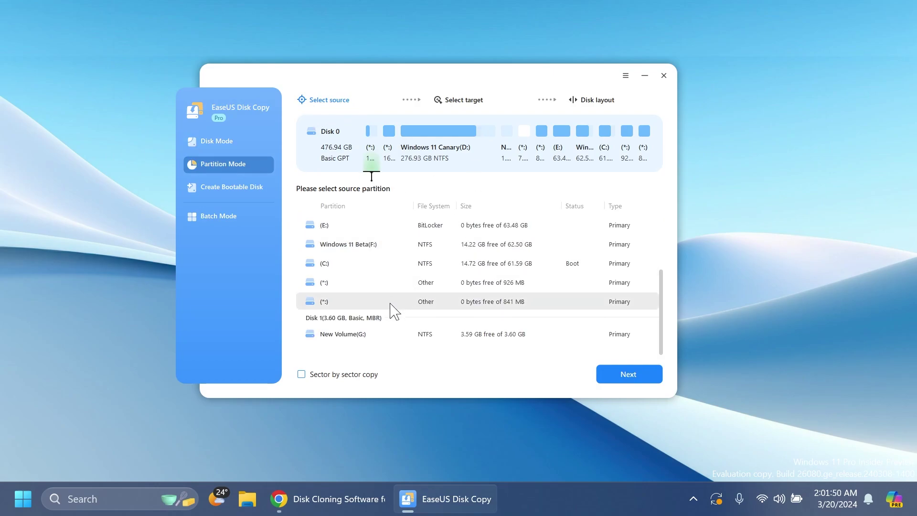
scroll(382, 275, up, 3)
click(346, 246)
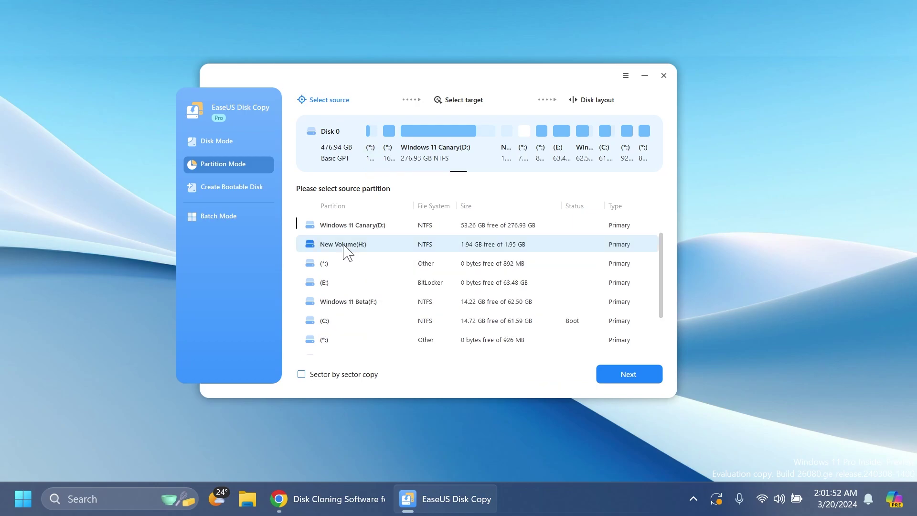
click(616, 377)
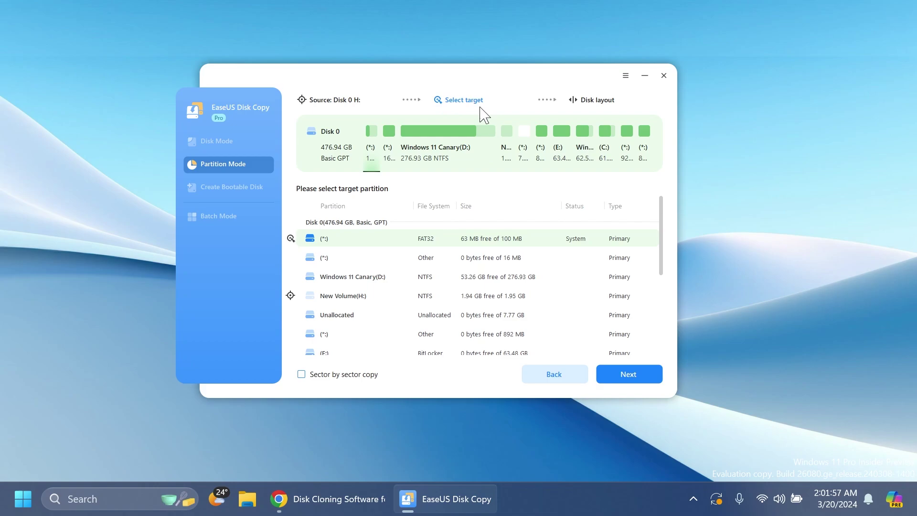
scroll(409, 306, down, 5)
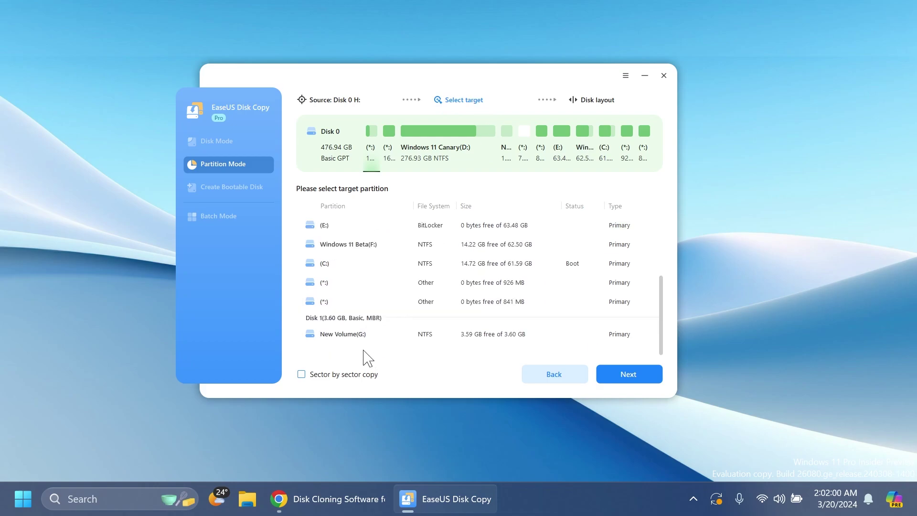
click(352, 338)
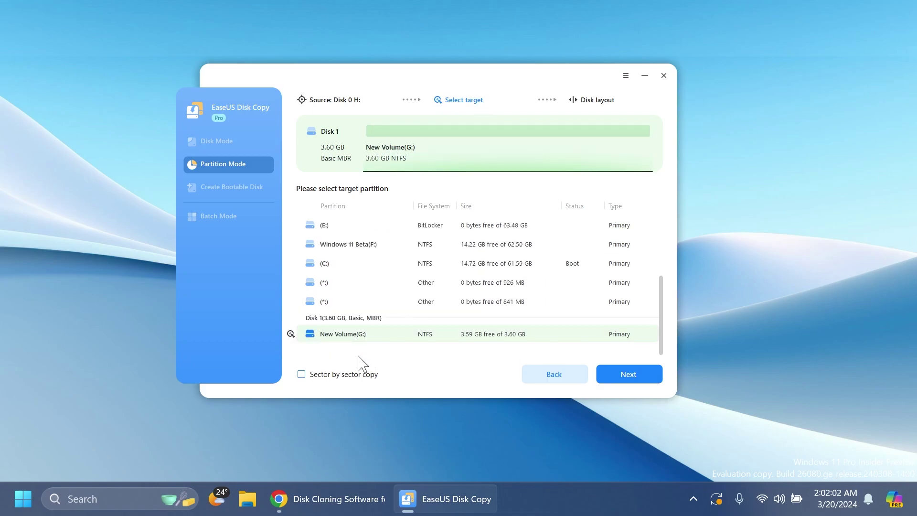
click(627, 380)
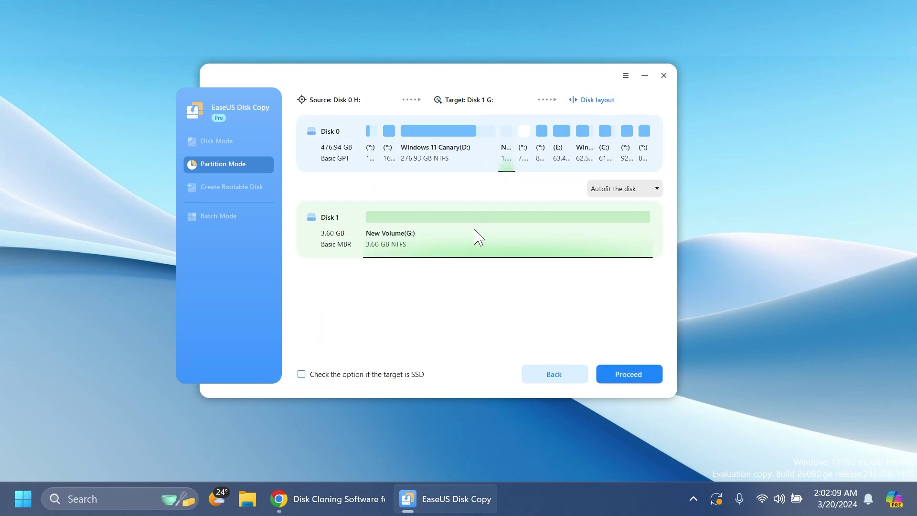
Keep the target layout on 'Autofit the disk' and proceed with the partition copy
click(624, 188)
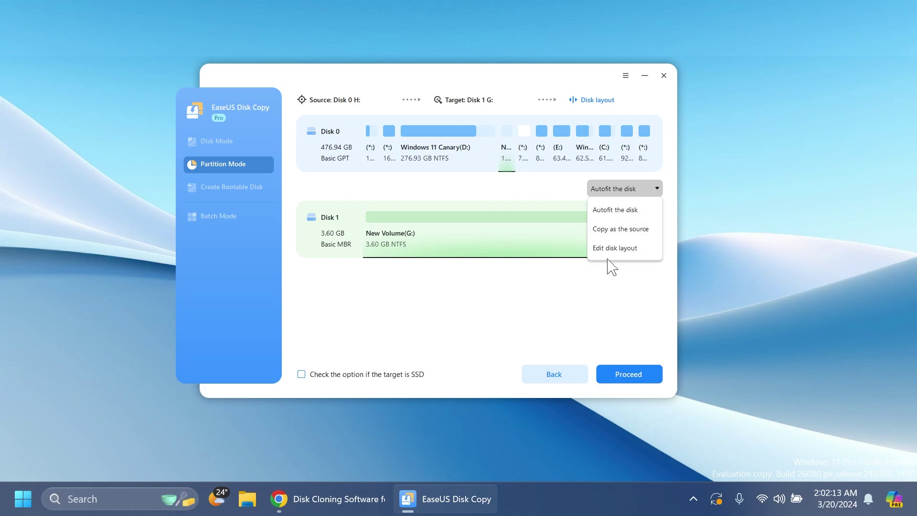
click(595, 294)
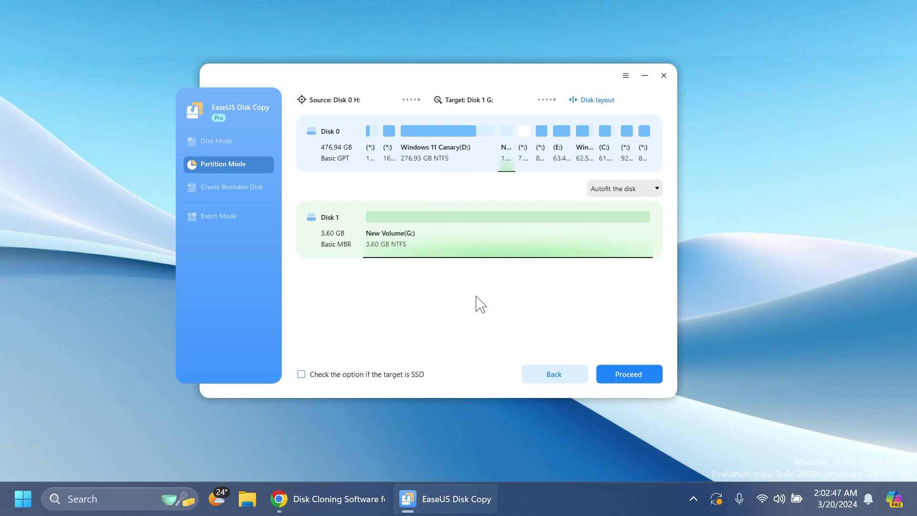
click(633, 385)
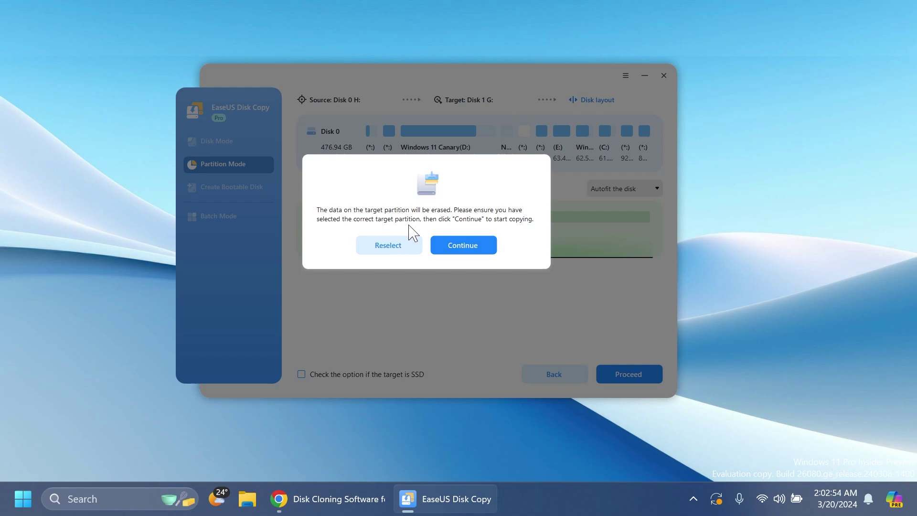
Confirm erasing G: to copy New Volume H onto it, then finish once the copy succeeds
click(458, 251)
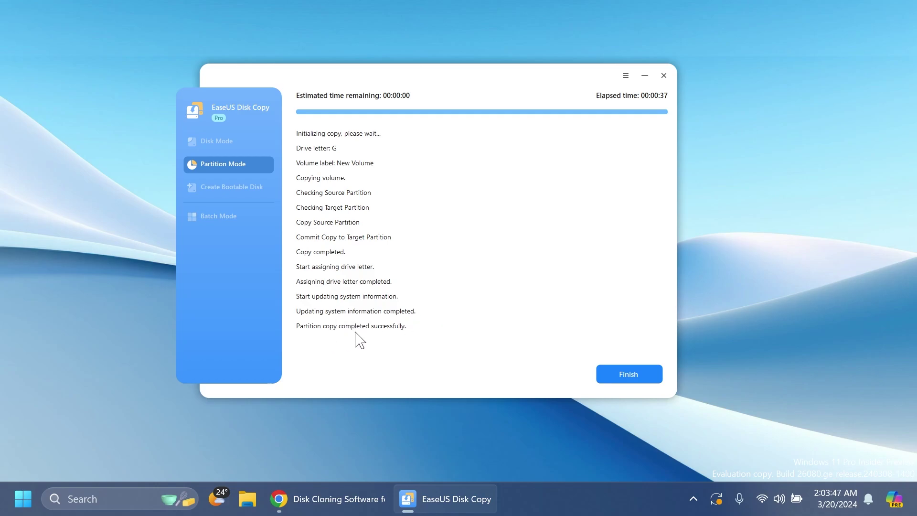
click(627, 375)
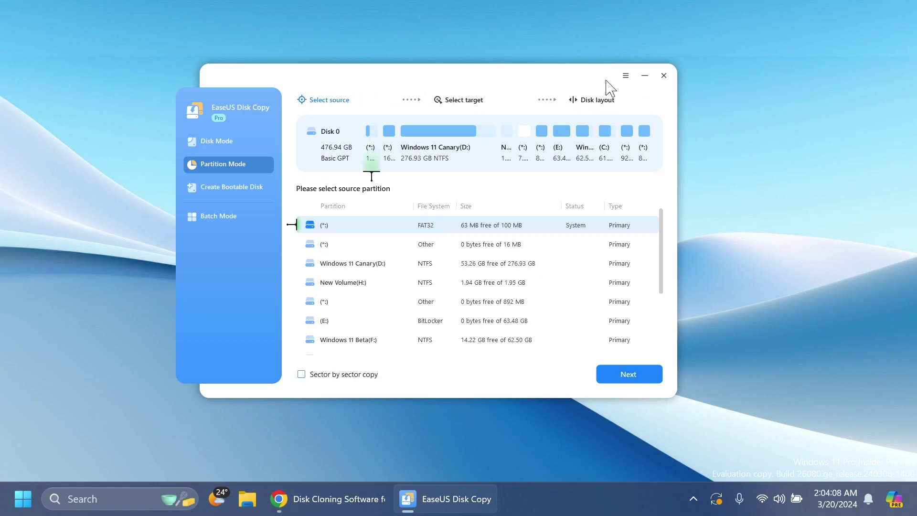
Minimize Disk Copy and open the New Volume (G:) drive in File Explorer
click(644, 75)
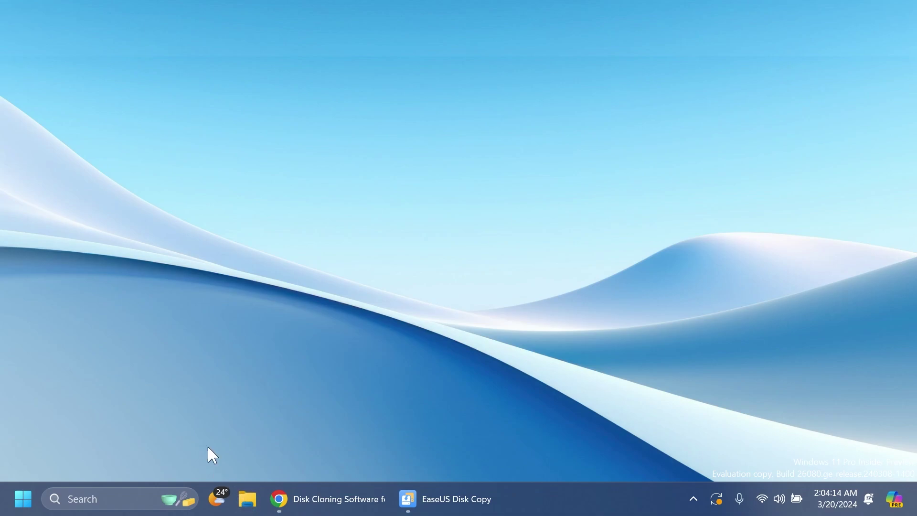
key(super+e)
scroll(181, 334, down, 2)
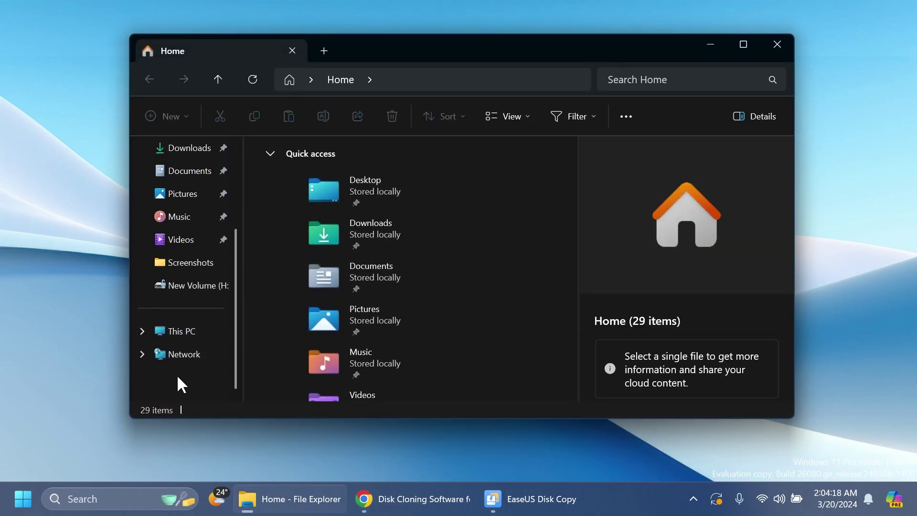
scroll(179, 380, up, 3)
scroll(176, 321, down, 3)
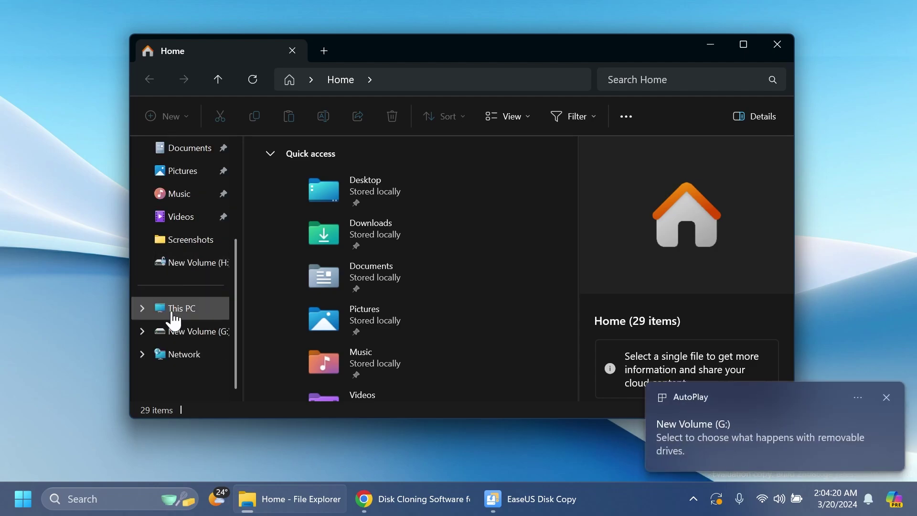
click(181, 332)
Check the copied tech and tech1 files on G:, viewing the tech1 image before closing it
drag(282, 229, 329, 167)
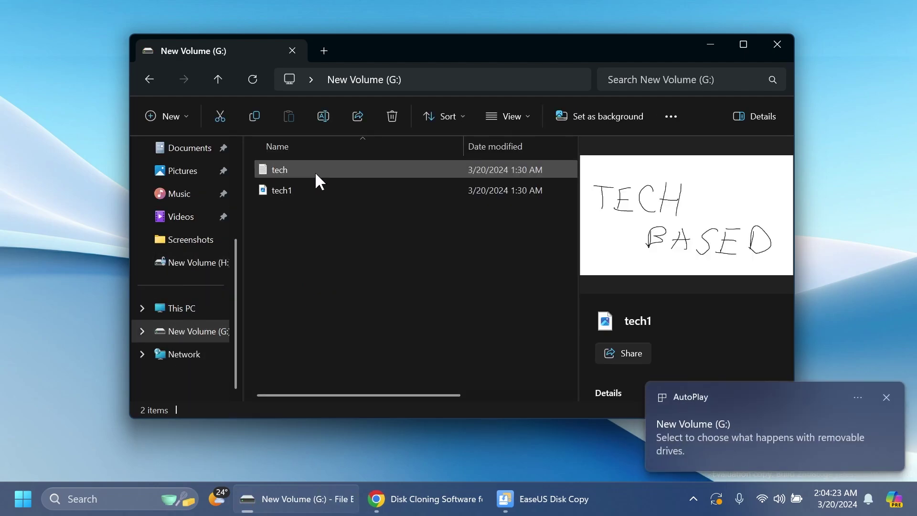
click(316, 172)
double_click(328, 193)
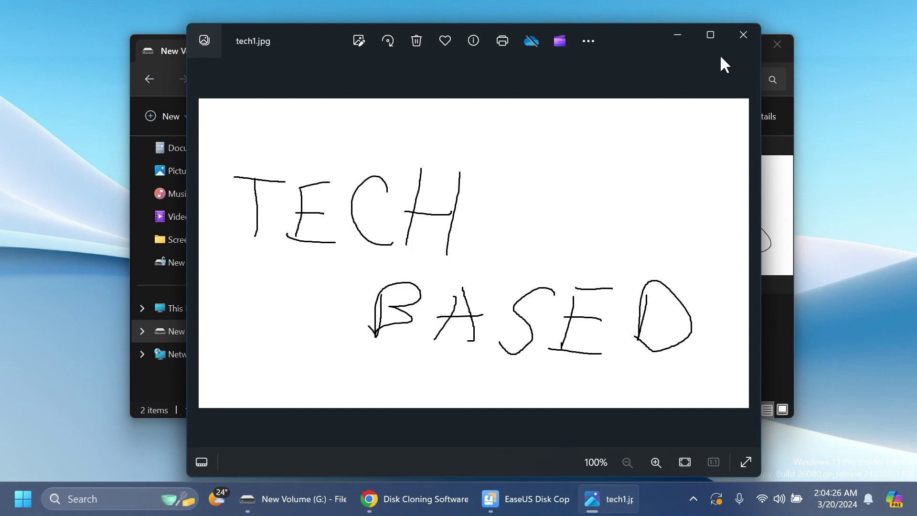
click(743, 34)
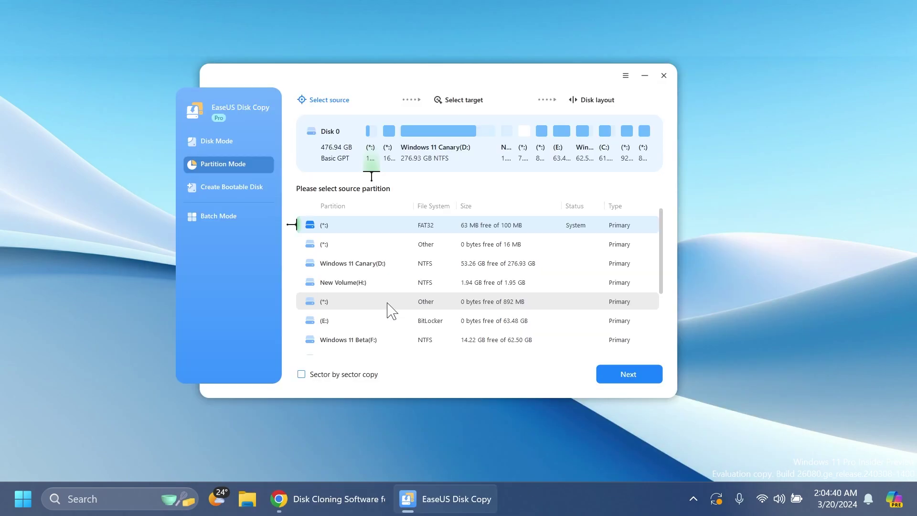
Go to Create Bootable Disk and choose Create ISO after trying USB and CD/DVD media
click(225, 143)
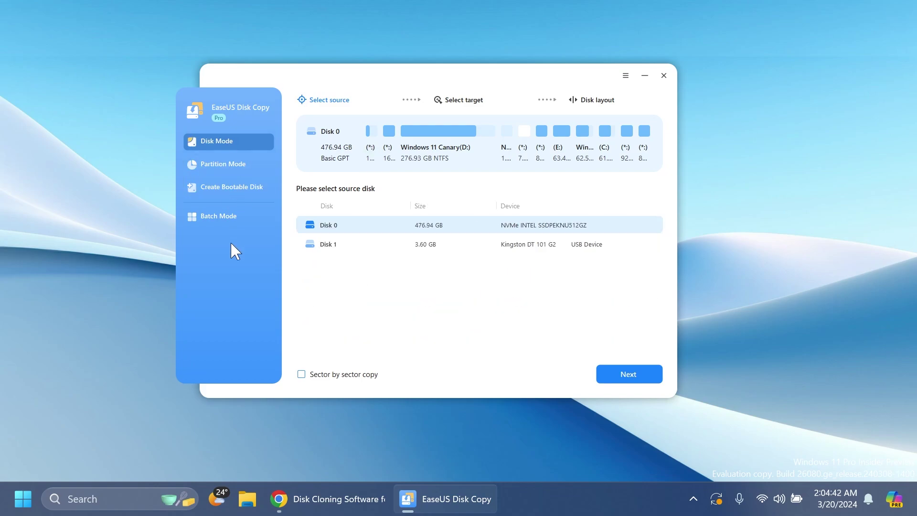
click(196, 164)
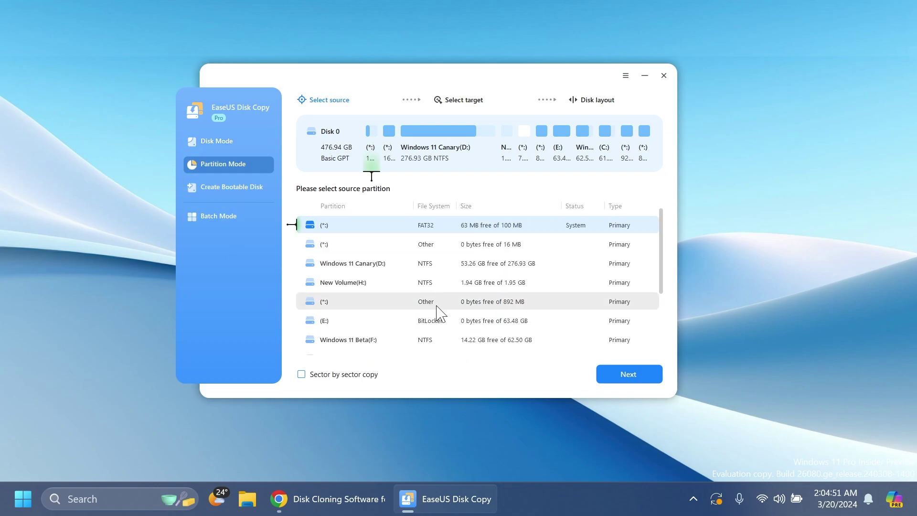
click(220, 190)
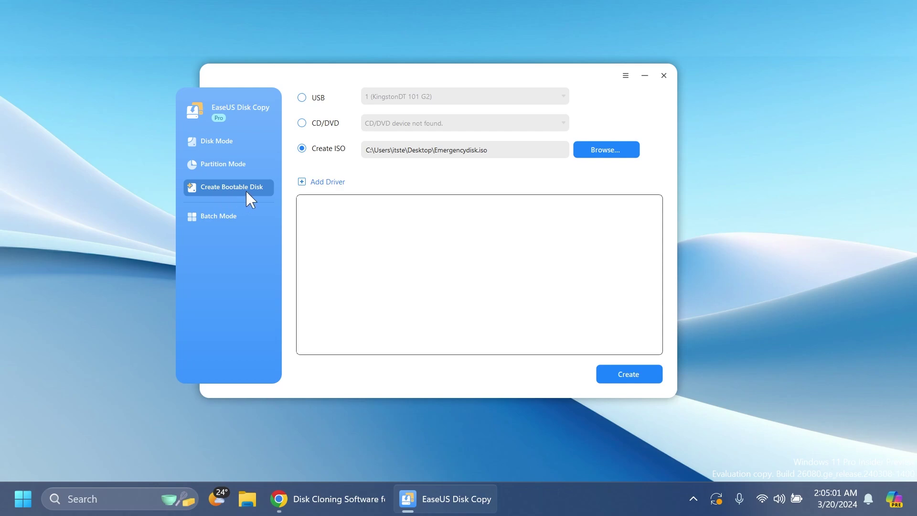
click(321, 97)
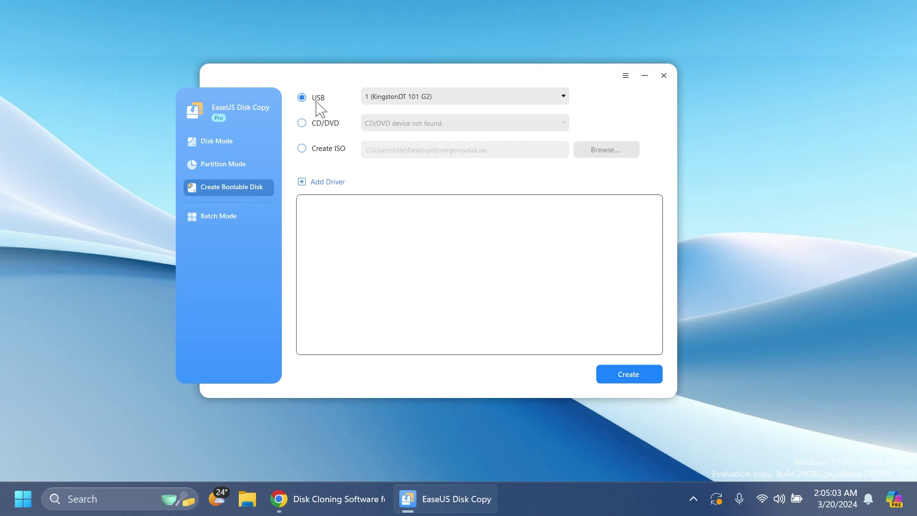
click(329, 125)
click(328, 152)
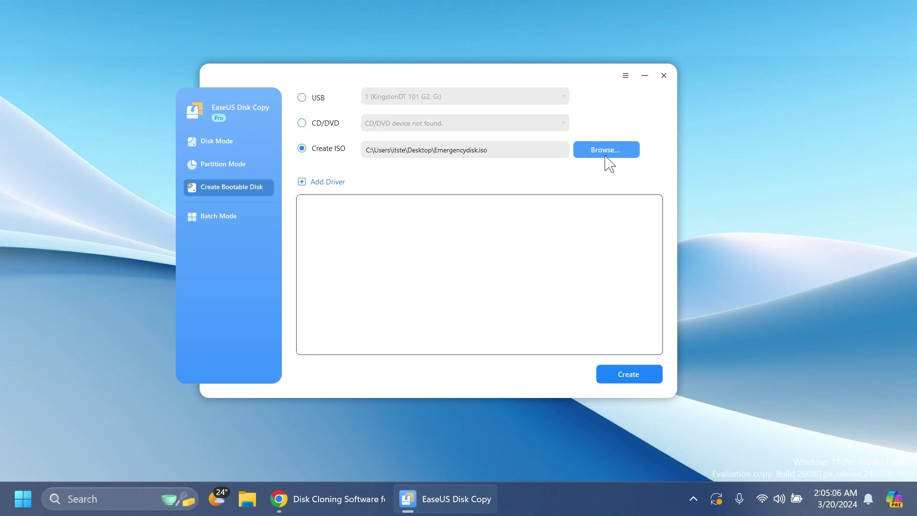
Open and close the Browse save-location and Add Driver choosers, keeping Emergencydisk.iso on the Desktop
click(606, 149)
click(616, 65)
click(336, 182)
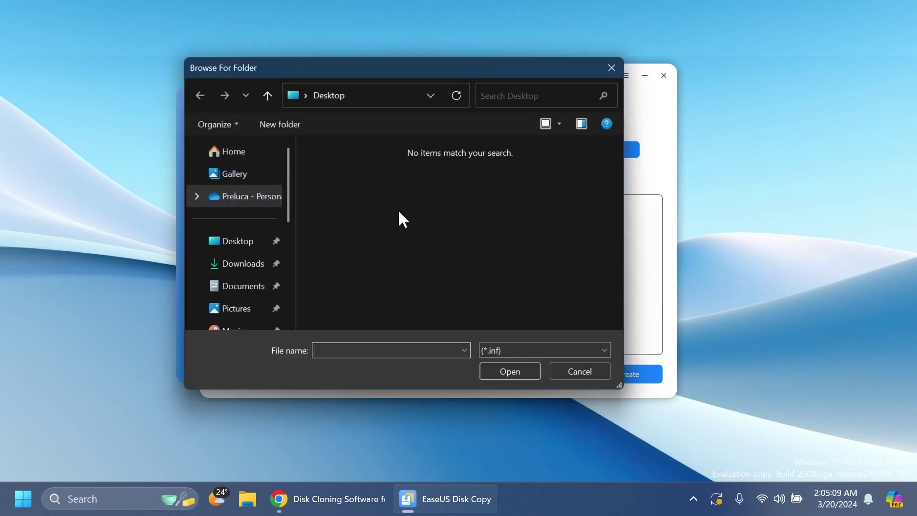
click(611, 67)
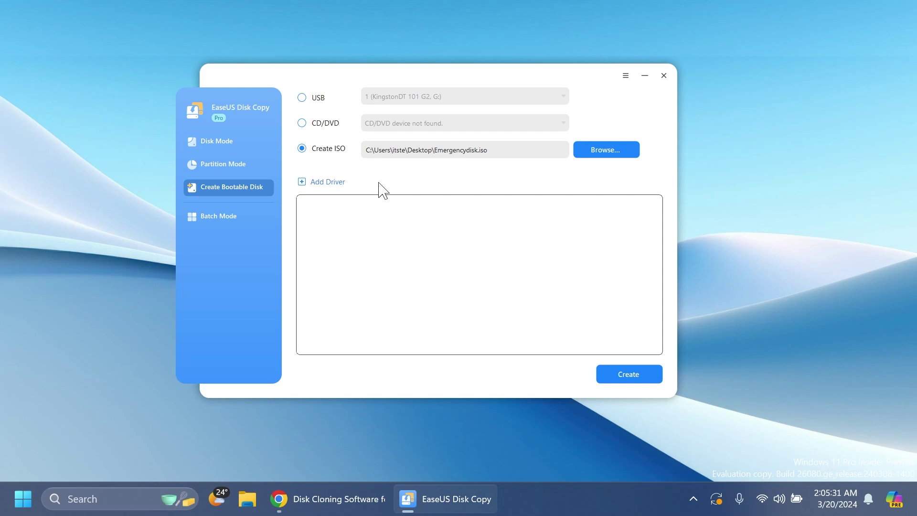
click(214, 217)
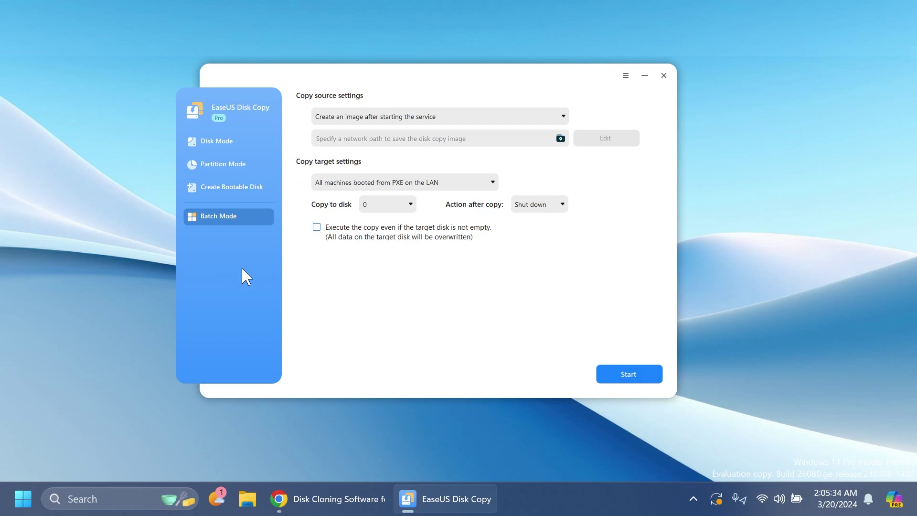
click(394, 115)
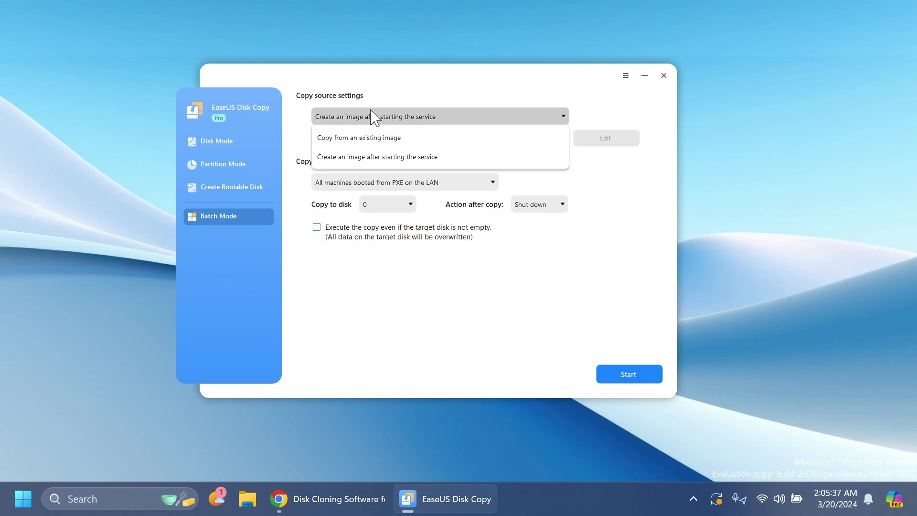
click(446, 87)
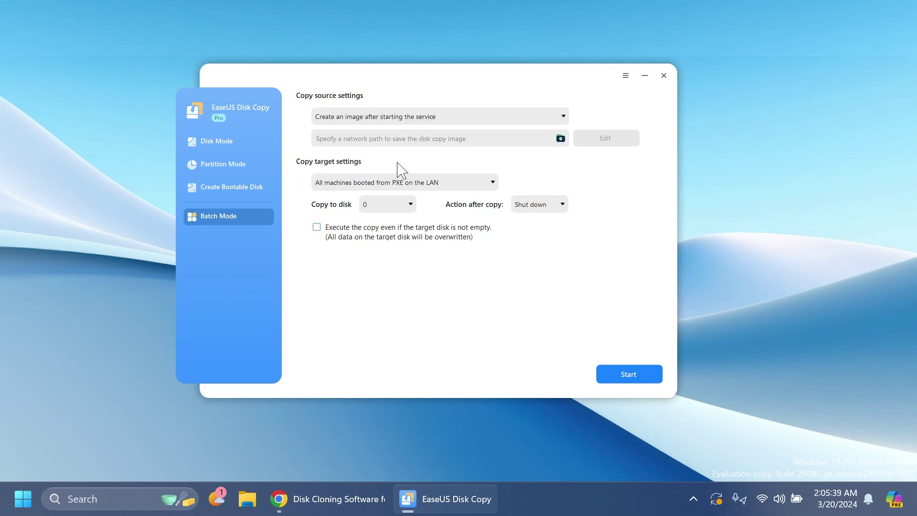
click(400, 183)
click(499, 175)
click(238, 141)
click(234, 164)
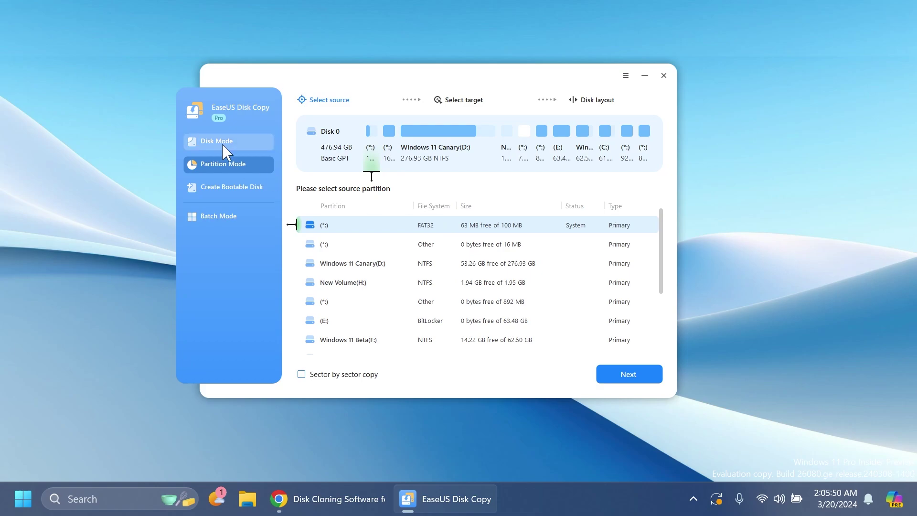
Return to Create Bootable Disk, then scroll down the EaseUS Disk Copy home edition product page
click(225, 187)
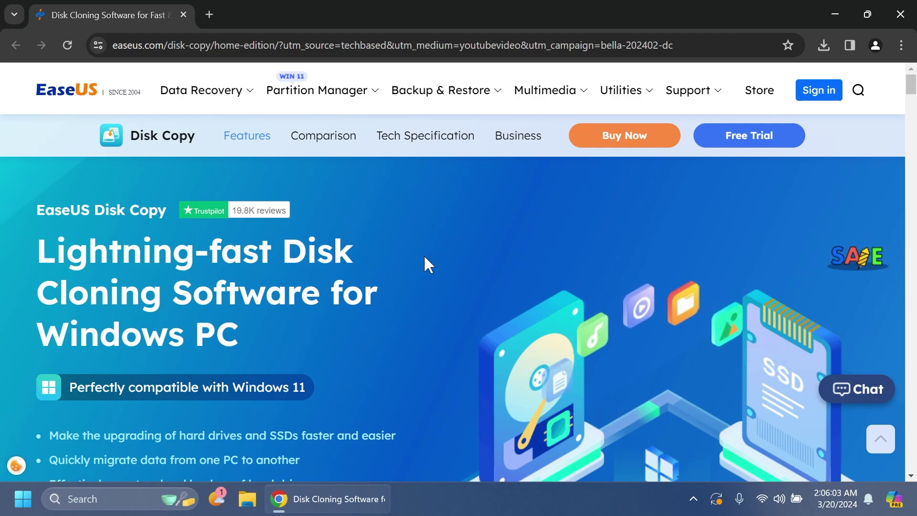
scroll(423, 255, down, 1)
scroll(416, 261, down, 1)
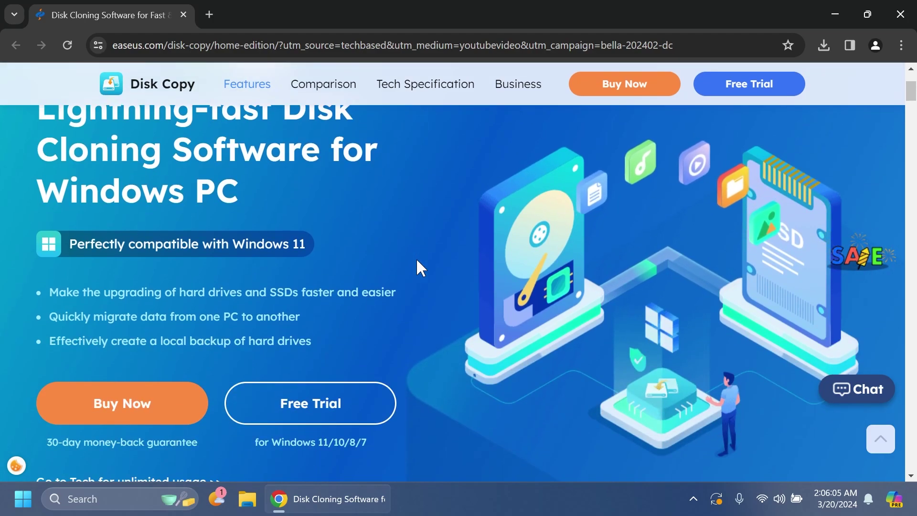